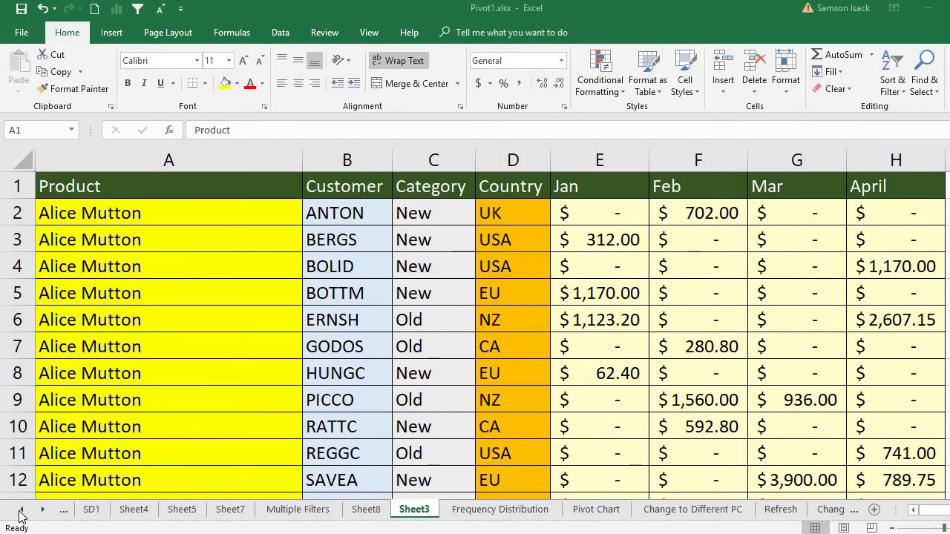
Step: Examine the column headers of the sales data and how far down its rows extend
{"action": "left_click", "coordinate": [151, 194]}
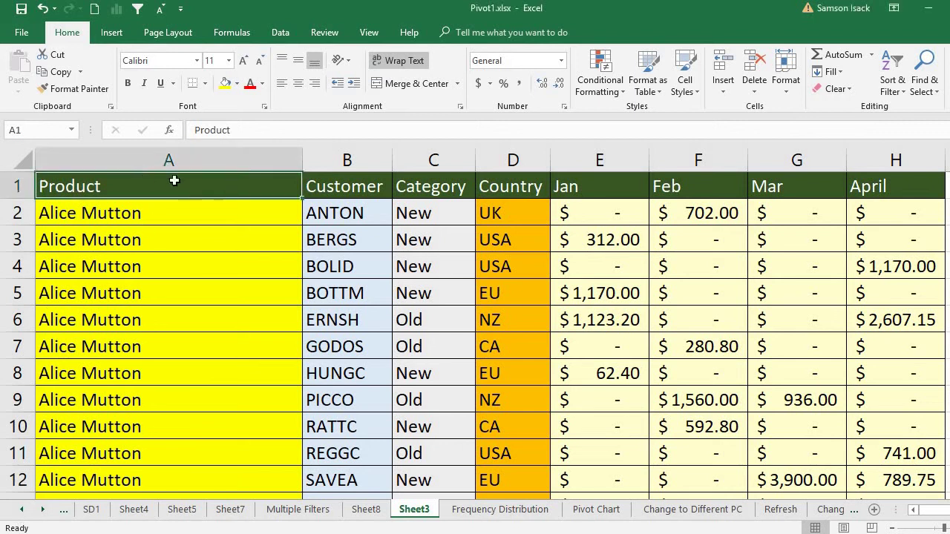
{"action": "left_click", "coordinate": [349, 191]}
{"action": "left_click", "coordinate": [451, 191]}
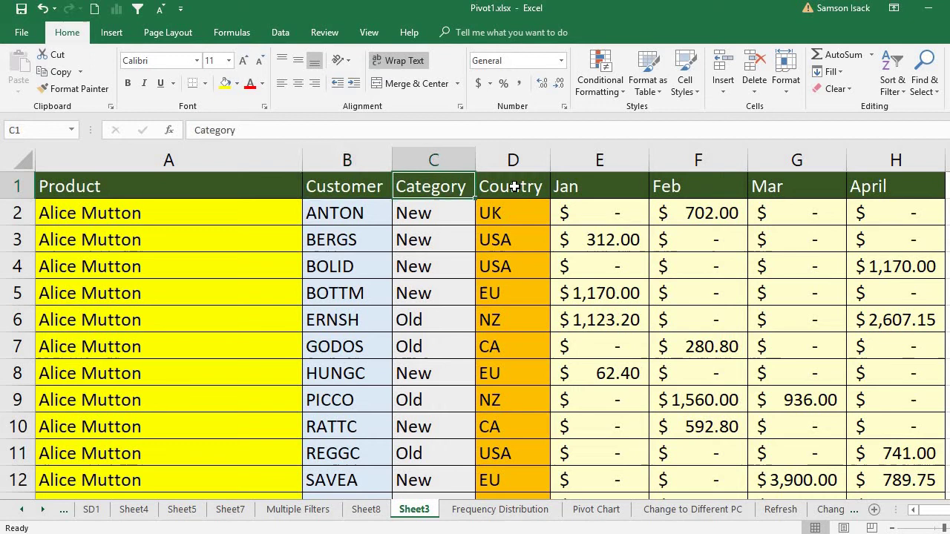
{"action": "left_click", "coordinate": [514, 187]}
{"action": "left_click_drag", "start_coordinate": [598, 186], "coordinate": [854, 183]}
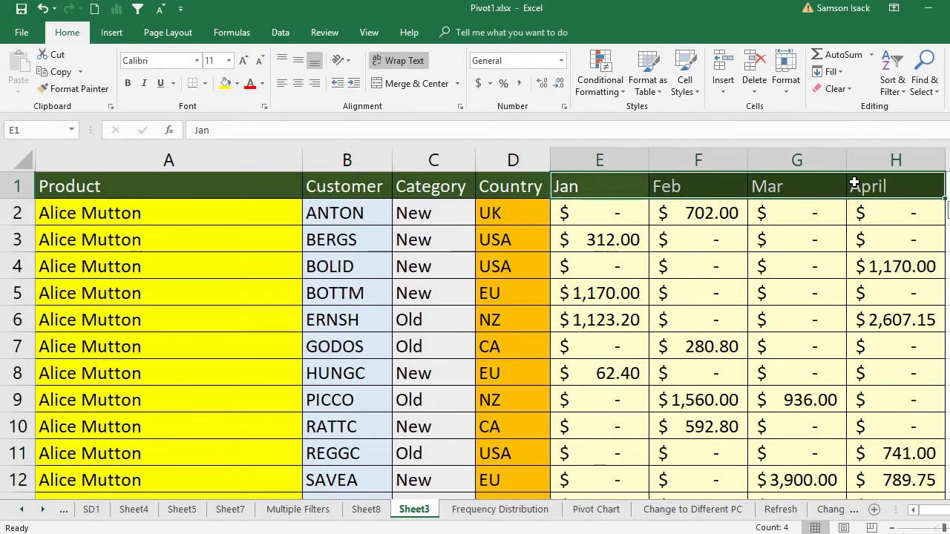
{"action": "left_click", "coordinate": [264, 217]}
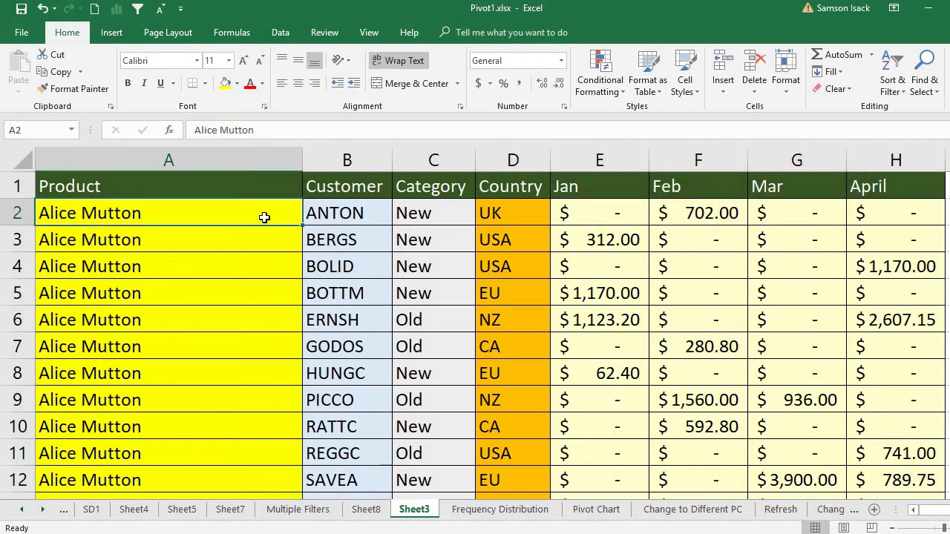
{"action": "key", "text": "ctrl+Down"}
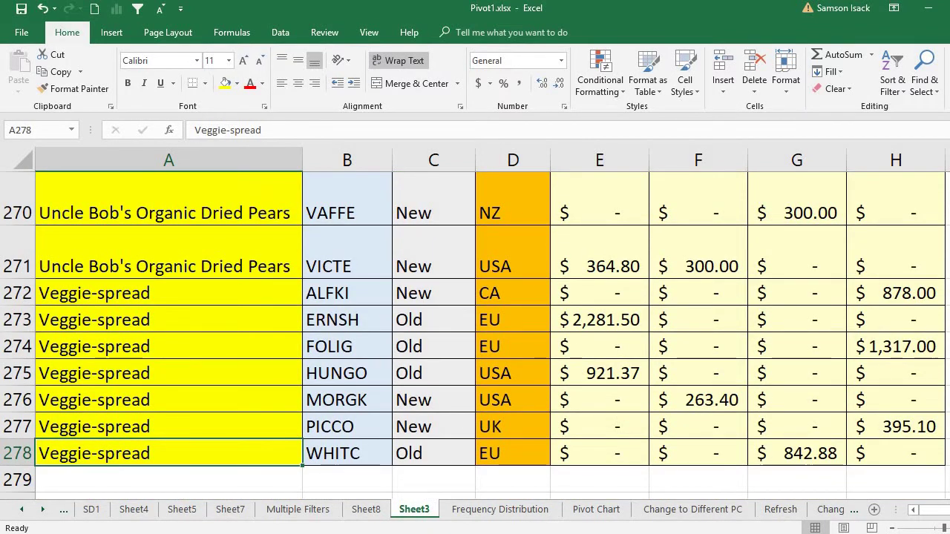
{"action": "scroll", "coordinate": [423, 180], "scroll_direction": "up", "scroll_amount": 20}
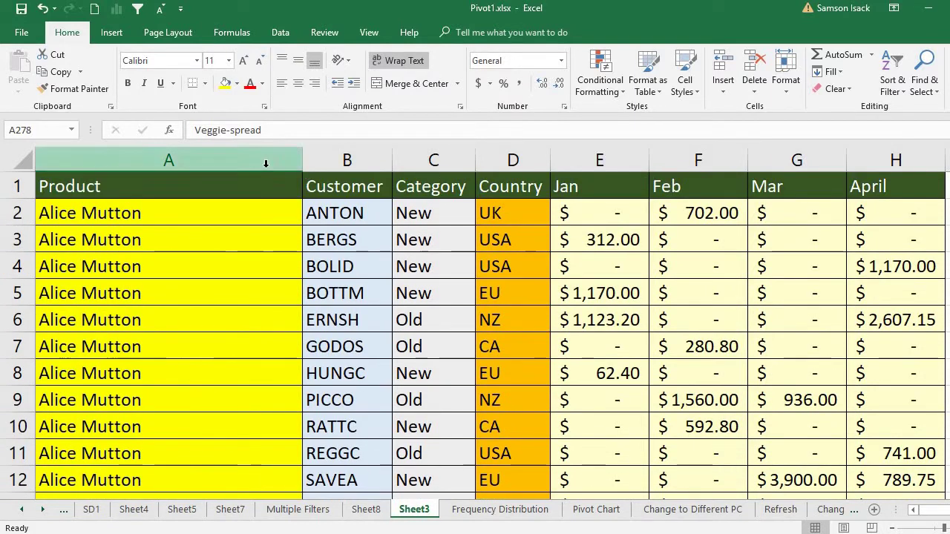
{"action": "left_click", "coordinate": [602, 181]}
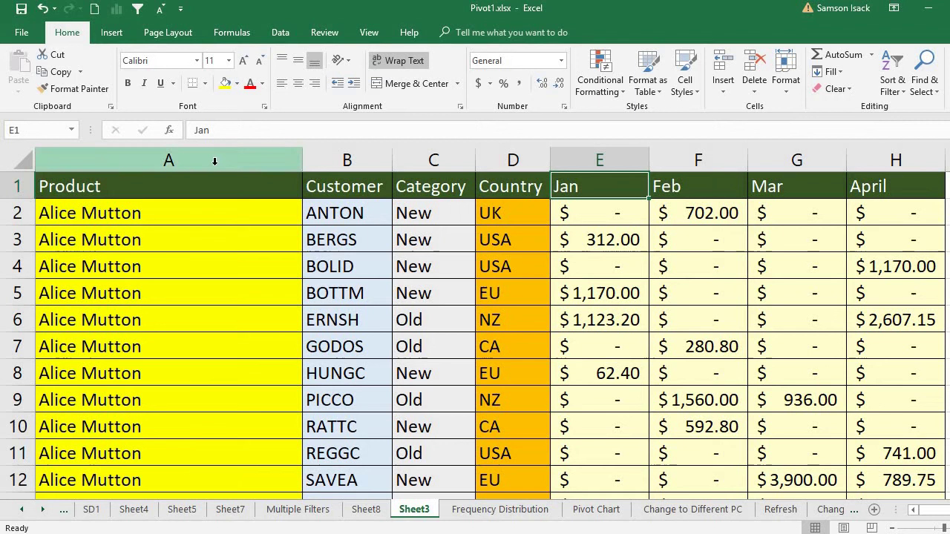
Step: Start creating a PivotTable from columns A through H of the sales data
{"action": "left_click_drag", "start_coordinate": [214, 161], "coordinate": [907, 152]}
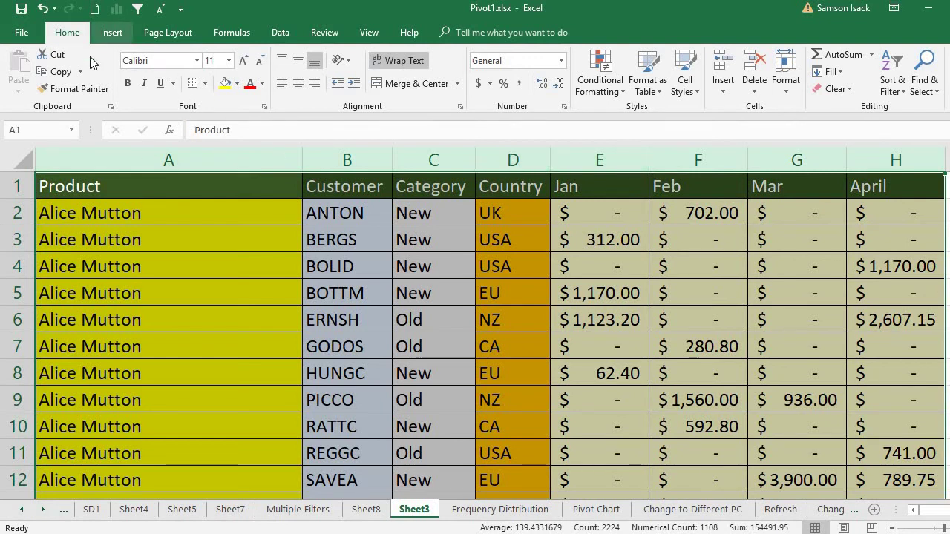
{"action": "left_click", "coordinate": [115, 37]}
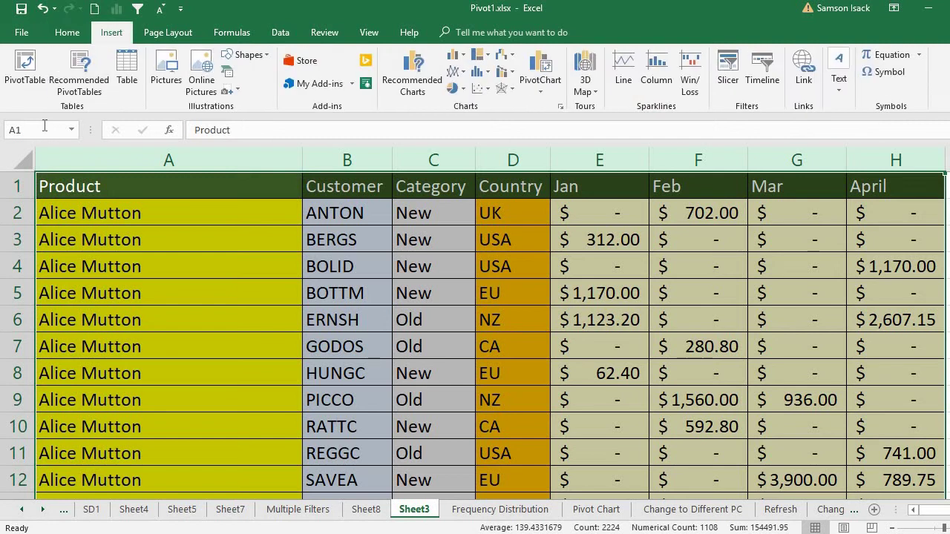
{"action": "left_click", "coordinate": [29, 82]}
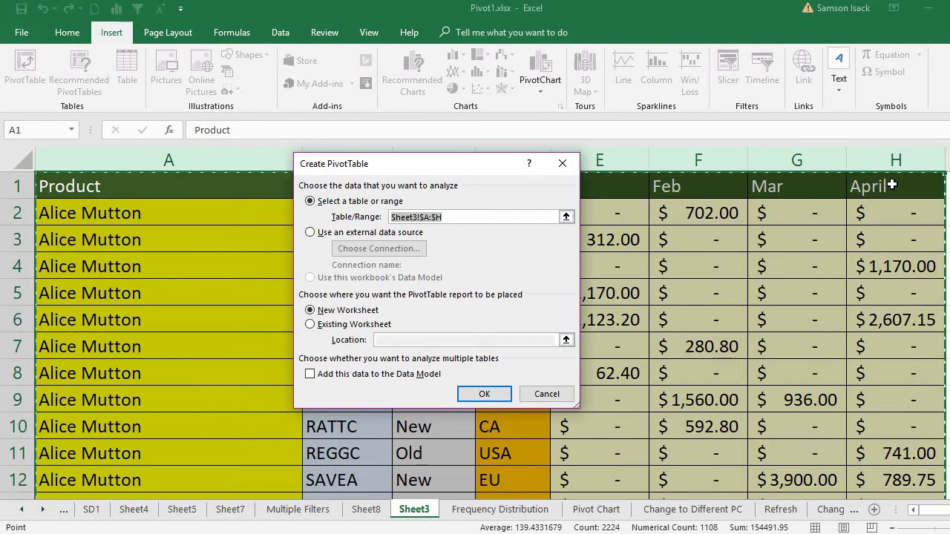
Step: Set the PivotTable's source range to Sheet3!$A$1:$H$278 and create it on a new worksheet
{"action": "left_click", "coordinate": [567, 217]}
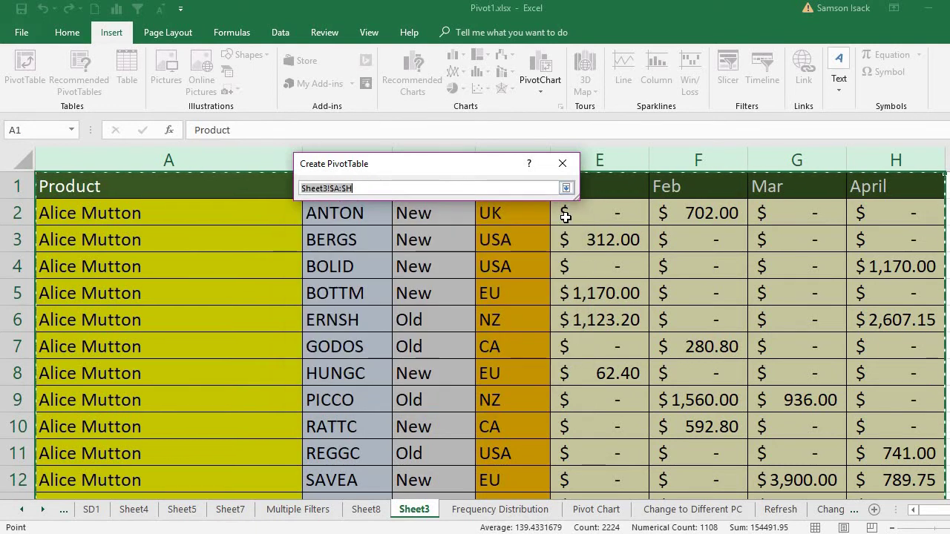
{"action": "left_click", "coordinate": [147, 187]}
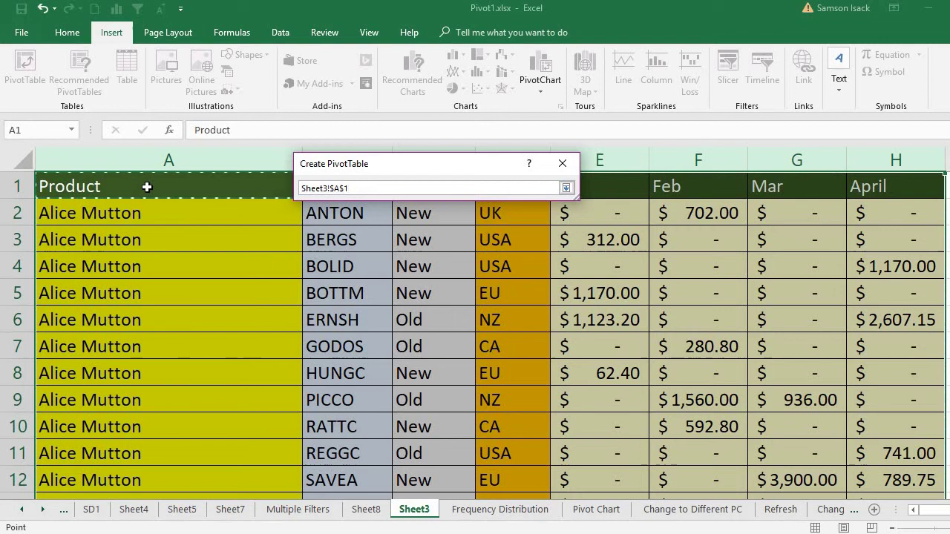
{"action": "key", "text": "shift+Right"}
{"action": "key", "text": "shift+Right"}
{"action": "key", "text": "shift+Right"}
{"action": "key", "text": "shift+Right"}
{"action": "key", "text": "shift+Right"}
{"action": "key", "text": "shift+Right"}
{"action": "key", "text": "shift+Right"}
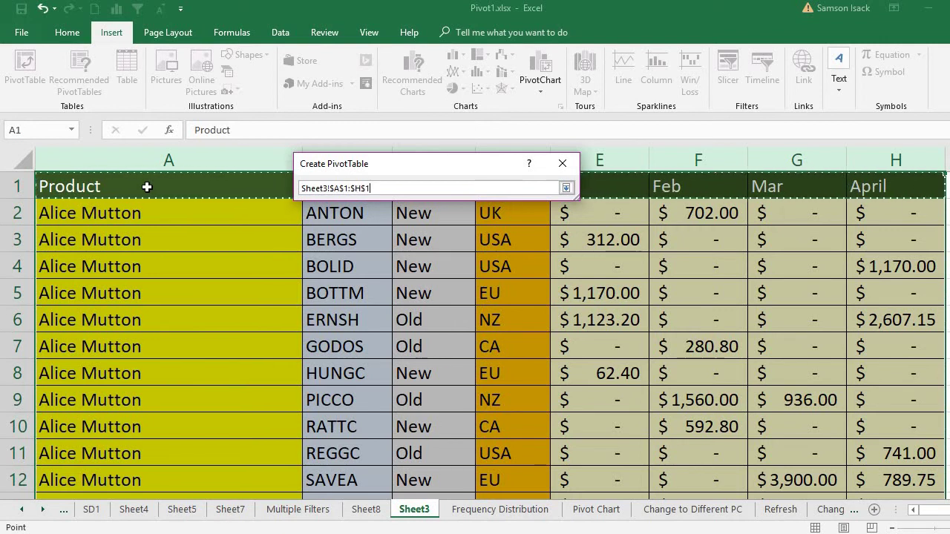
{"action": "key", "text": "ctrl+shift+Down"}
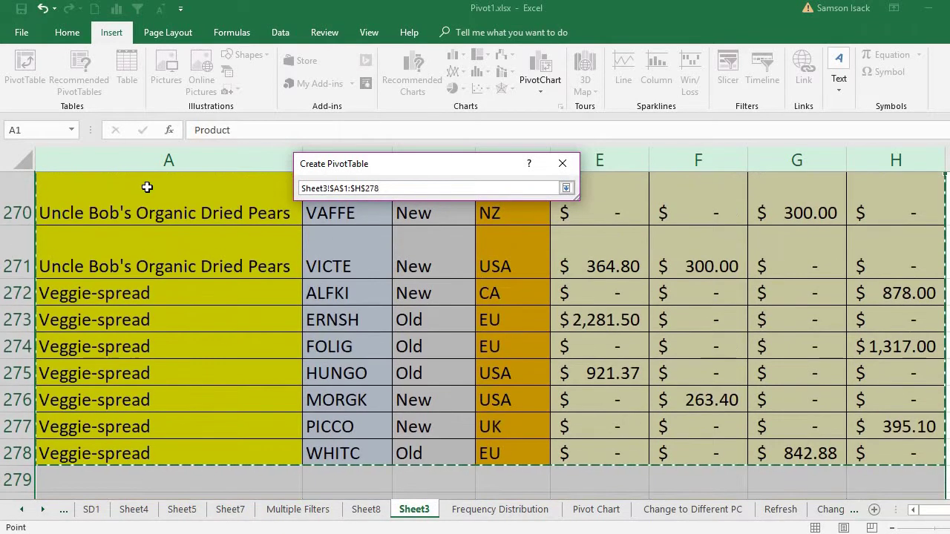
{"action": "left_click", "coordinate": [566, 188]}
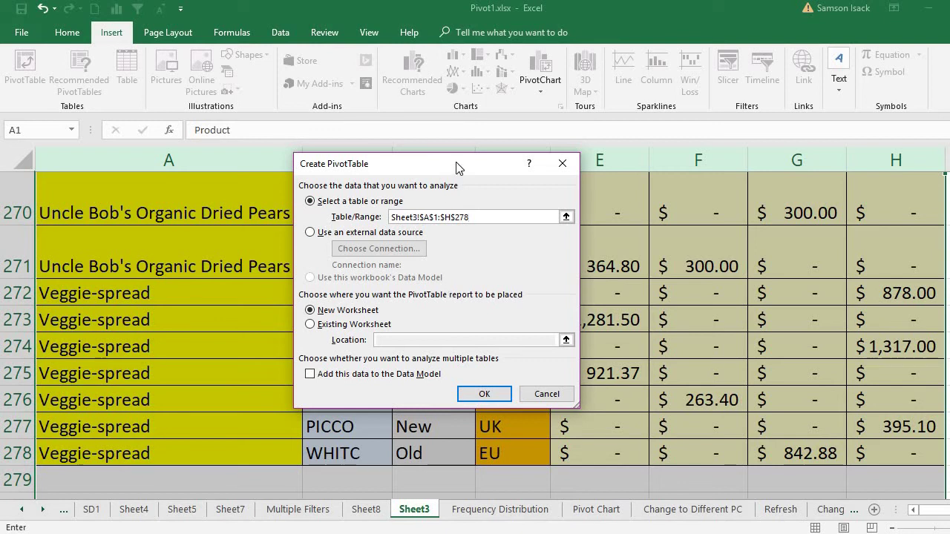
{"action": "left_click_drag", "start_coordinate": [456, 166], "coordinate": [457, 161]}
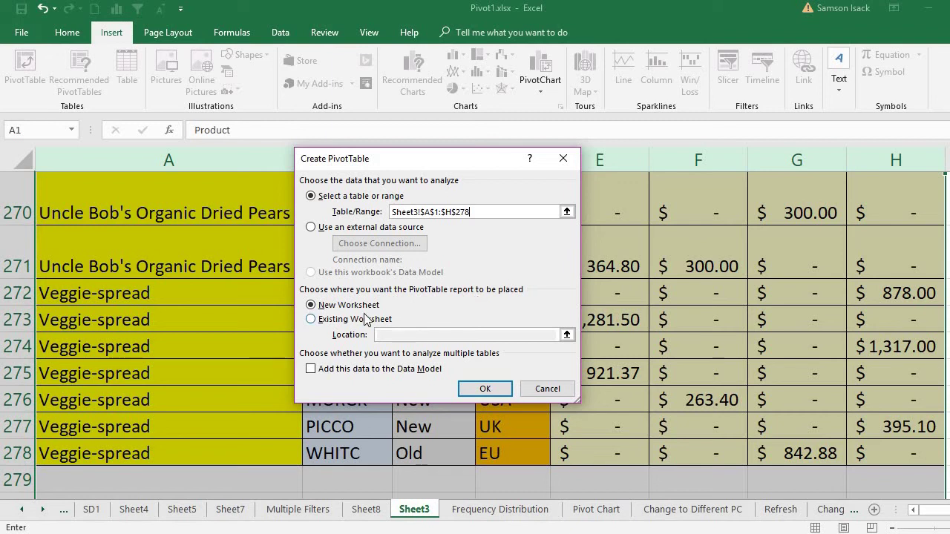
{"action": "left_click", "coordinate": [489, 390]}
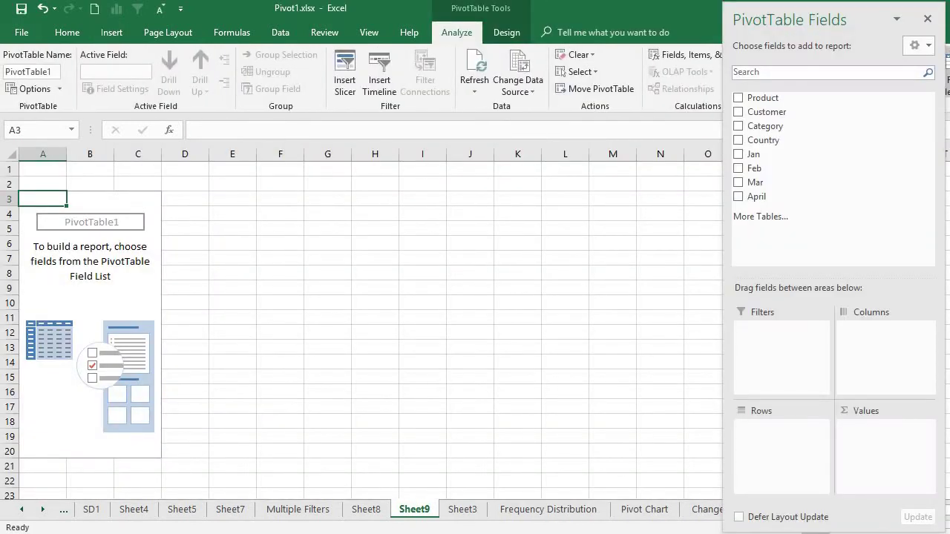
Step: Add the Jan field to the PivotTable's Rows area
{"action": "scroll", "coordinate": [361, 324], "scroll_direction": "up", "scroll_amount": 2}
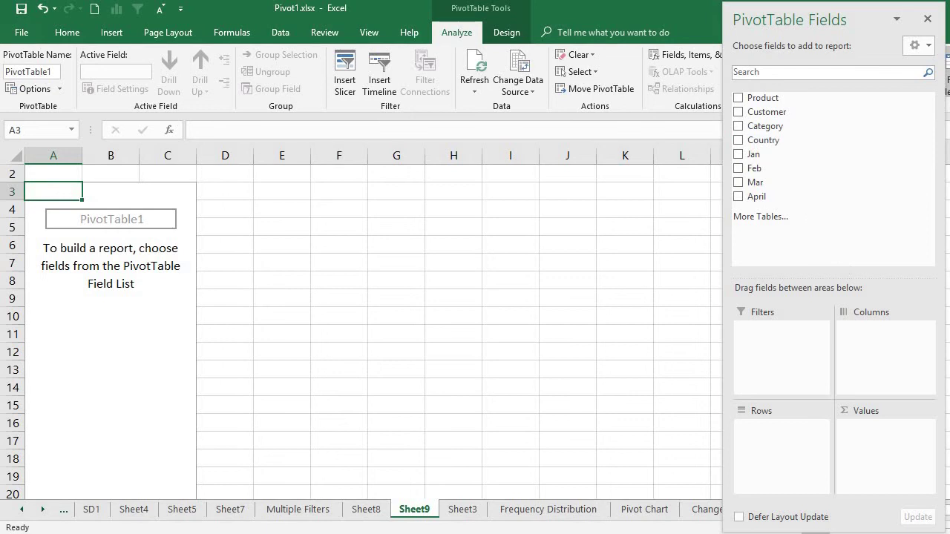
{"action": "scroll", "coordinate": [361, 323], "scroll_direction": "up", "scroll_amount": 2}
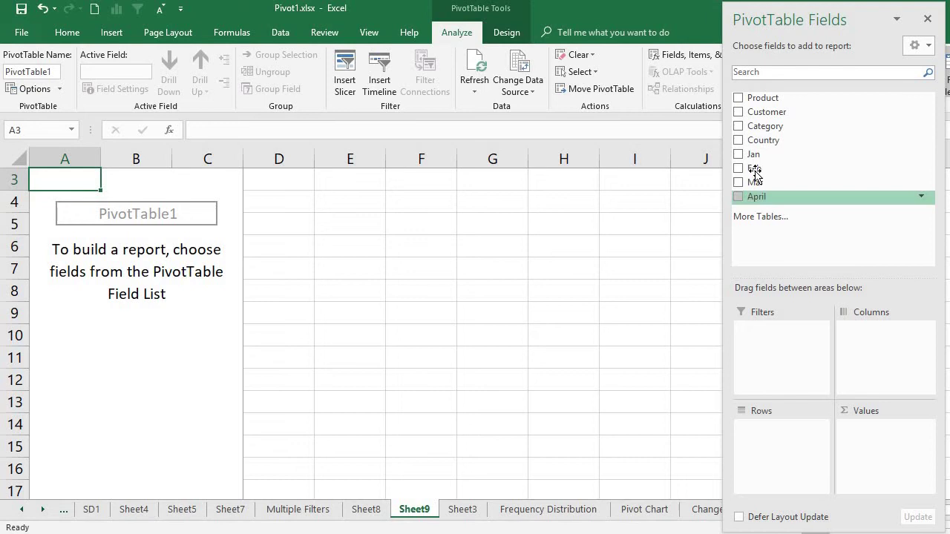
{"action": "left_click_drag", "start_coordinate": [753, 157], "coordinate": [801, 454]}
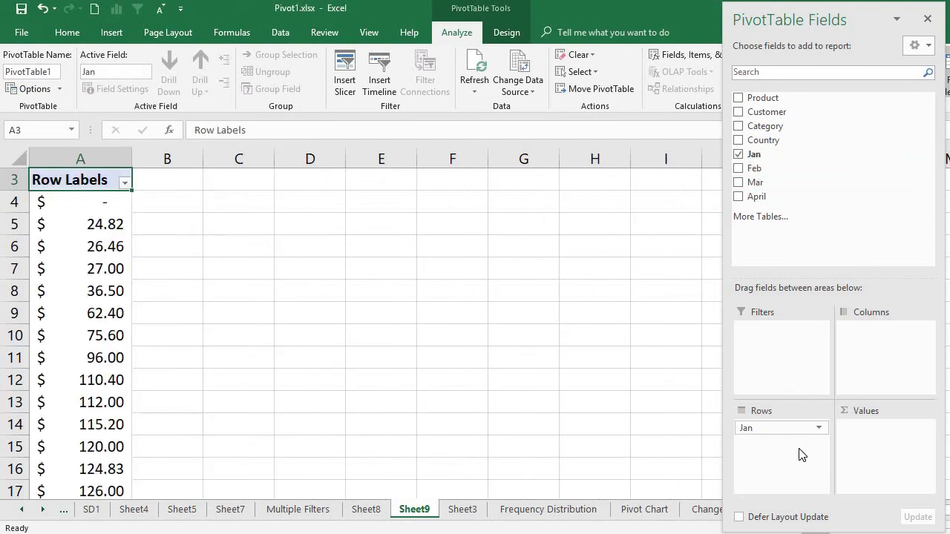
Step: Review the list of January amounts in the PivotTable's row labels from first to last
{"action": "left_click", "coordinate": [103, 206]}
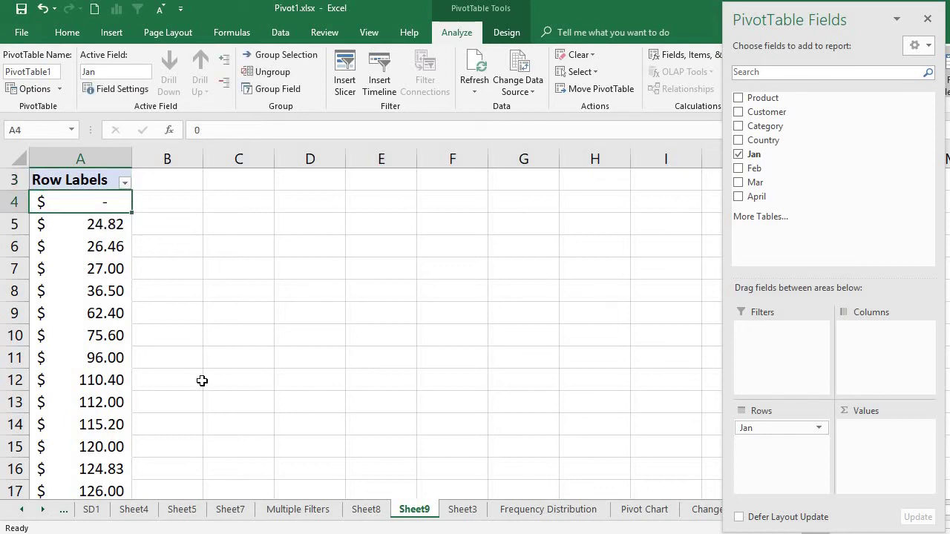
{"action": "key", "text": "Down"}
{"action": "key", "text": "Down"}
{"action": "key", "text": "Down"}
{"action": "key", "text": "Down"}
{"action": "key", "text": "Down"}
{"action": "key", "text": "Down"}
{"action": "key", "text": "Down"}
{"action": "key", "text": "Down"}
{"action": "key", "text": "Down"}
{"action": "key", "text": "Down"}
{"action": "key", "text": "Down"}
{"action": "key", "text": "Down"}
{"action": "key", "text": "Down"}
{"action": "key", "text": "Down"}
{"action": "key", "text": "Down"}
{"action": "key", "text": "Down"}
{"action": "key", "text": "Down"}
{"action": "key", "text": "Down"}
{"action": "key", "text": "Down"}
{"action": "key", "text": "Down"}
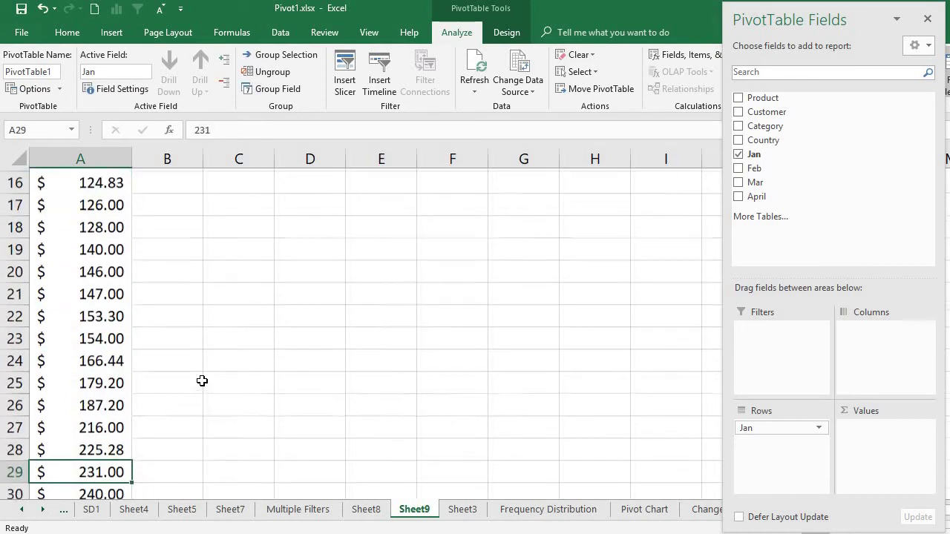
{"action": "key", "text": "Down"}
{"action": "key", "text": "Down"}
{"action": "key", "text": "Down"}
{"action": "key", "text": "Down"}
{"action": "key", "text": "Down"}
{"action": "key", "text": "Down"}
{"action": "key", "text": "Down"}
{"action": "key", "text": "Down"}
{"action": "key", "text": "Down"}
{"action": "key", "text": "Down"}
{"action": "key", "text": "Down"}
{"action": "key", "text": "Down"}
{"action": "key", "text": "Down"}
{"action": "key", "text": "Down"}
{"action": "key", "text": "Down"}
{"action": "key", "text": "Down"}
{"action": "key", "text": "Down"}
{"action": "key", "text": "Down"}
{"action": "key", "text": "Down"}
{"action": "key", "text": "Down"}
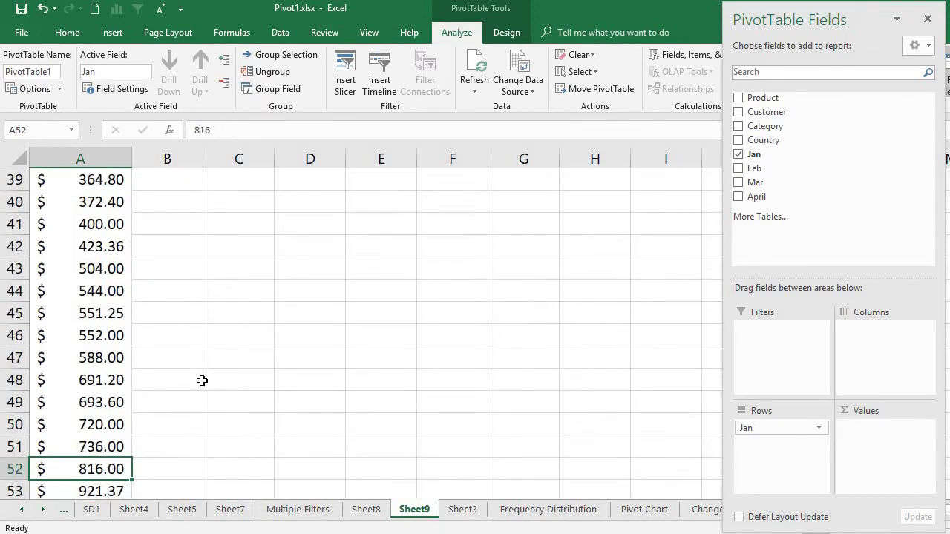
{"action": "key", "text": "Down"}
{"action": "key", "text": "Down"}
{"action": "key", "text": "Down"}
{"action": "key", "text": "Down"}
{"action": "key", "text": "Down"}
{"action": "key", "text": "Down"}
{"action": "key", "text": "Down"}
{"action": "key", "text": "Down"}
{"action": "key", "text": "Down"}
{"action": "key", "text": "Down"}
{"action": "key", "text": "Up"}
{"action": "key", "text": "Up"}
{"action": "key", "text": "Up"}
{"action": "key", "text": "Up"}
{"action": "key", "text": "Up"}
{"action": "key", "text": "Up"}
{"action": "key", "text": "Up"}
{"action": "key", "text": "Up"}
{"action": "key", "text": "Up"}
{"action": "key", "text": "Up"}
{"action": "key", "text": "Up"}
{"action": "key", "text": "Up"}
{"action": "key", "text": "Up"}
{"action": "key", "text": "Up"}
{"action": "key", "text": "Up"}
{"action": "key", "text": "Up"}
{"action": "key", "text": "Up"}
{"action": "key", "text": "Up"}
{"action": "key", "text": "Up"}
{"action": "key", "text": "Up"}
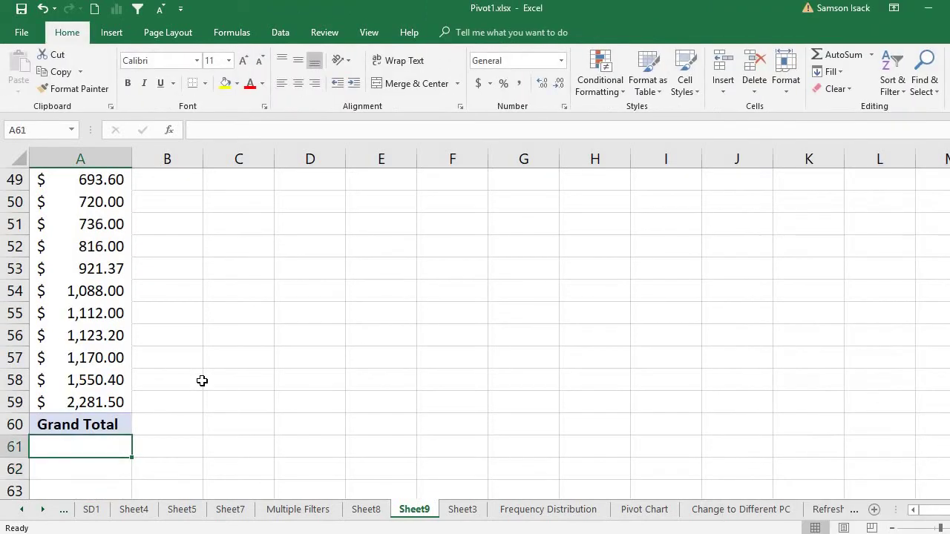
{"action": "key", "text": "Up"}
{"action": "key", "text": "Up"}
{"action": "key", "text": "Up"}
{"action": "key", "text": "Up"}
{"action": "key", "text": "Up"}
{"action": "key", "text": "Up"}
{"action": "key", "text": "Up"}
{"action": "key", "text": "Up"}
{"action": "key", "text": "Up"}
{"action": "key", "text": "Up"}
{"action": "key", "text": "Up"}
{"action": "key", "text": "Up"}
{"action": "key", "text": "Up"}
{"action": "key", "text": "Up"}
{"action": "key", "text": "Up"}
{"action": "key", "text": "Up"}
{"action": "key", "text": "Up"}
{"action": "key", "text": "Up"}
{"action": "key", "text": "Up"}
{"action": "key", "text": "Up"}
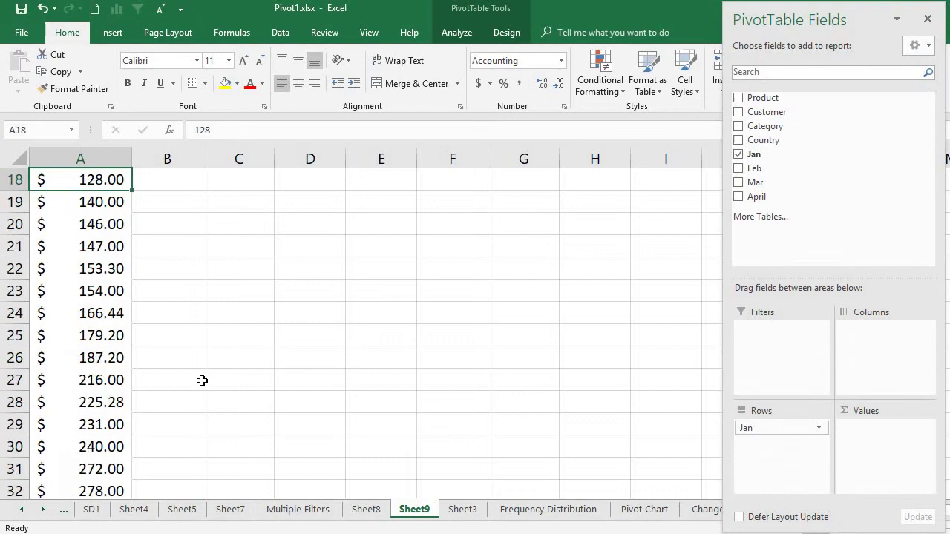
{"action": "key", "text": "Down"}
{"action": "key", "text": "Down"}
{"action": "key", "text": "Down"}
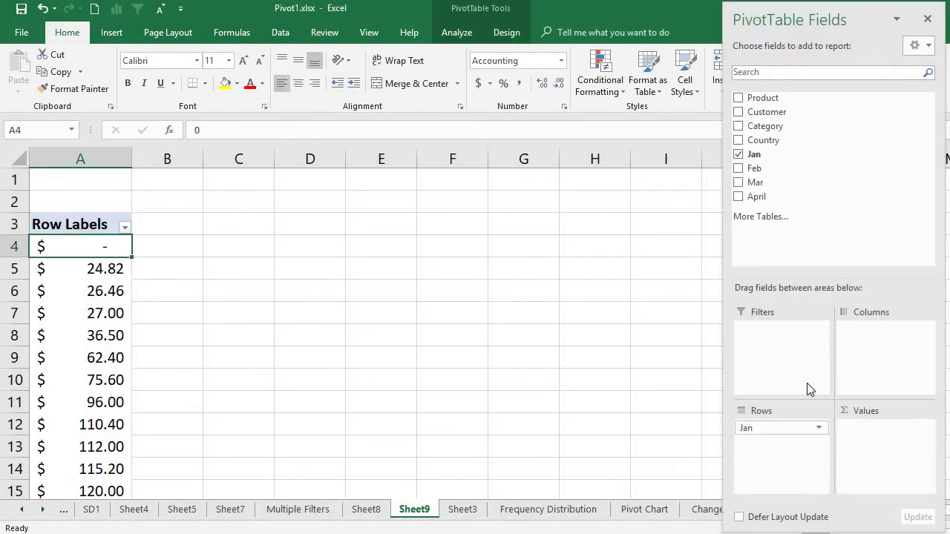
Step: Add the Jan field to the PivotTable's Values area and summarize it by Count
{"action": "left_click_drag", "start_coordinate": [764, 158], "coordinate": [893, 451]}
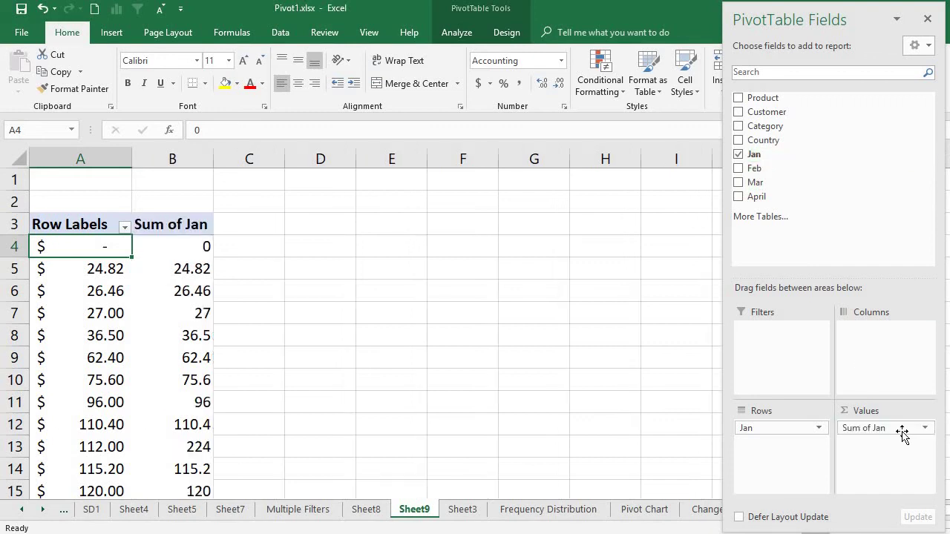
{"action": "left_click", "coordinate": [903, 429]}
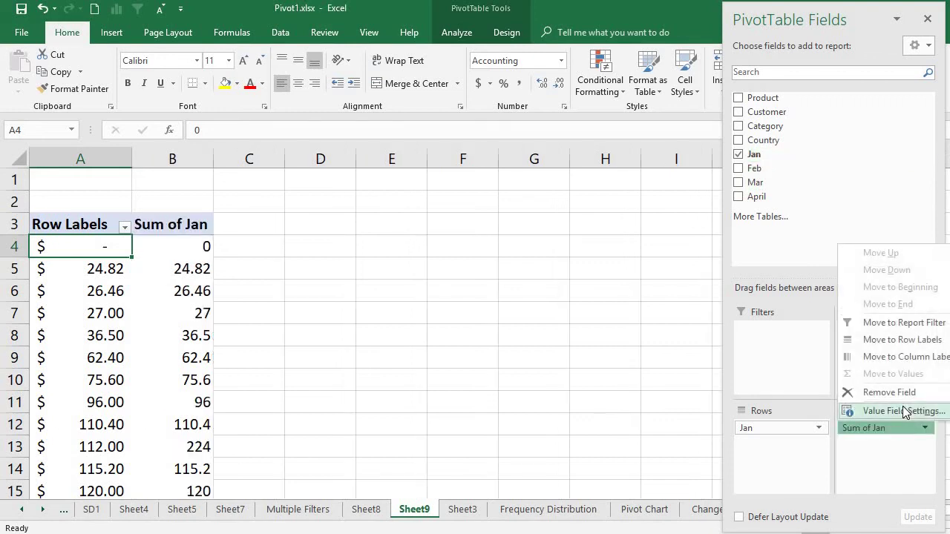
{"action": "left_click", "coordinate": [903, 410]}
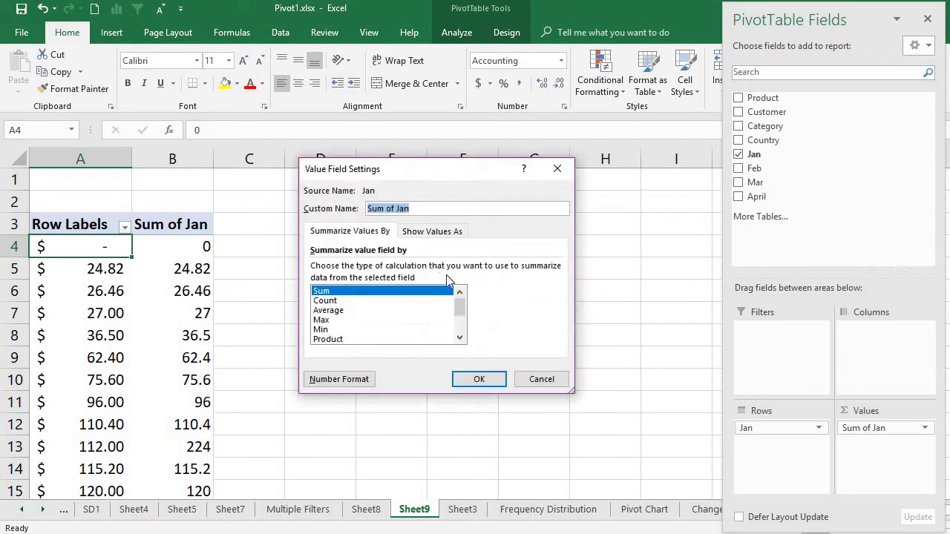
{"action": "left_click", "coordinate": [337, 300]}
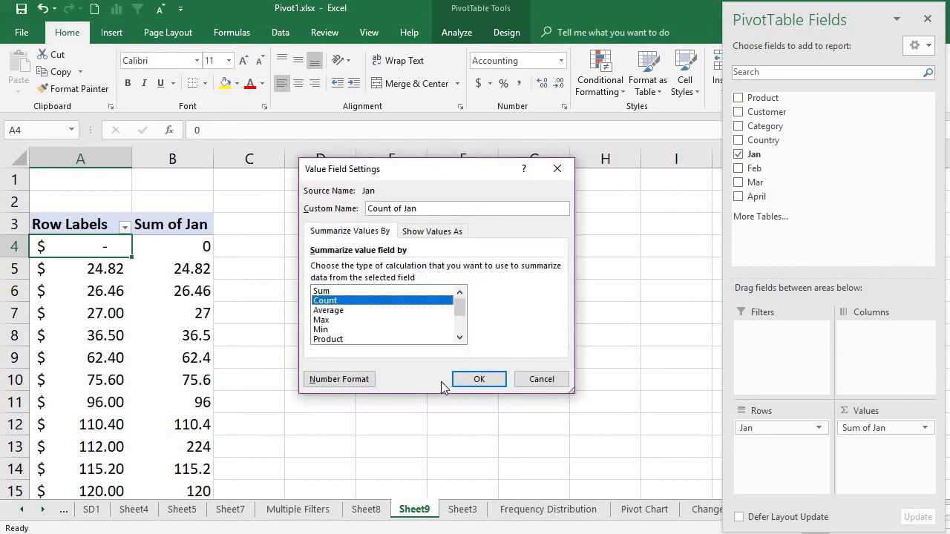
{"action": "left_click", "coordinate": [478, 380]}
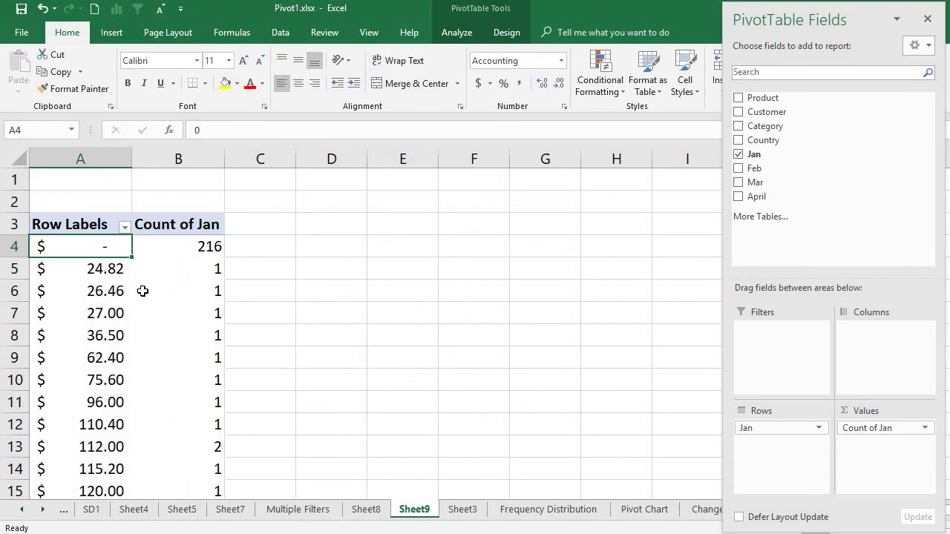
Step: Group the January amounts in the PivotTable's row labels into ranges of 100, keeping the automatic start and end values
{"action": "left_click", "coordinate": [102, 265]}
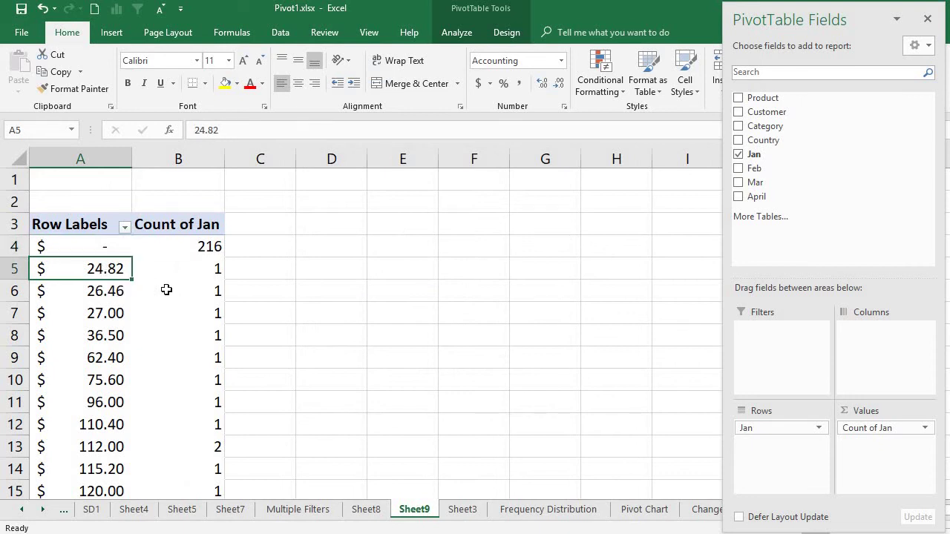
{"action": "mouse_move", "coordinate": [167, 290]}
{"action": "mouse_move", "coordinate": [153, 252]}
{"action": "mouse_move", "coordinate": [113, 268]}
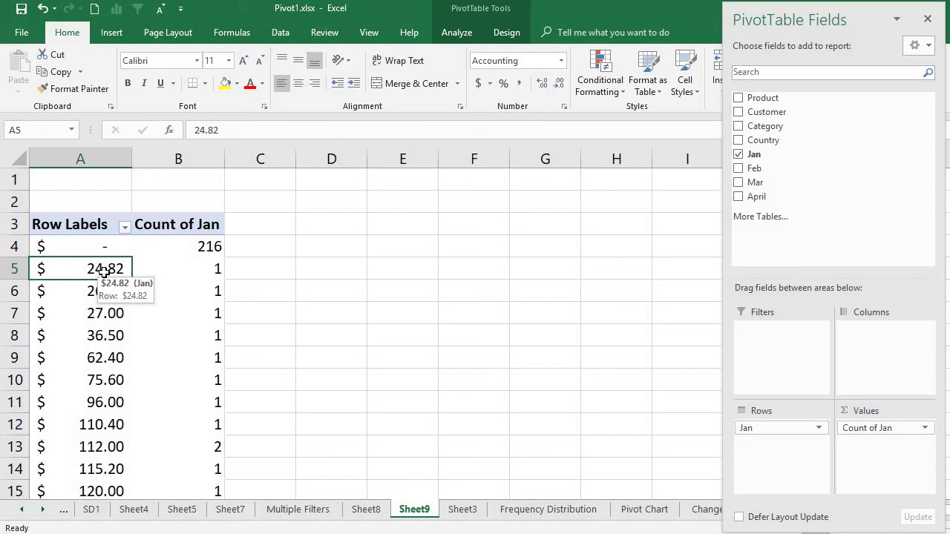
{"action": "right_click", "coordinate": [104, 272]}
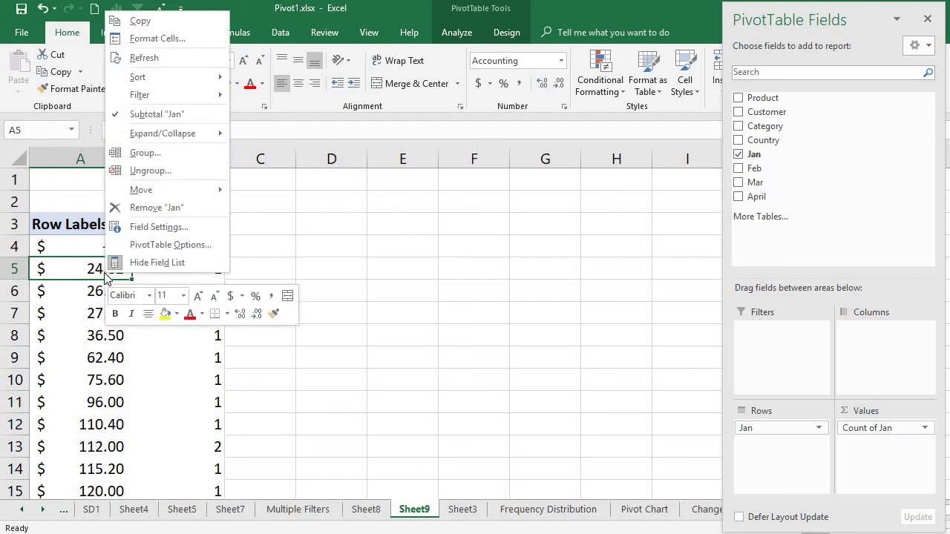
{"action": "left_click", "coordinate": [185, 165]}
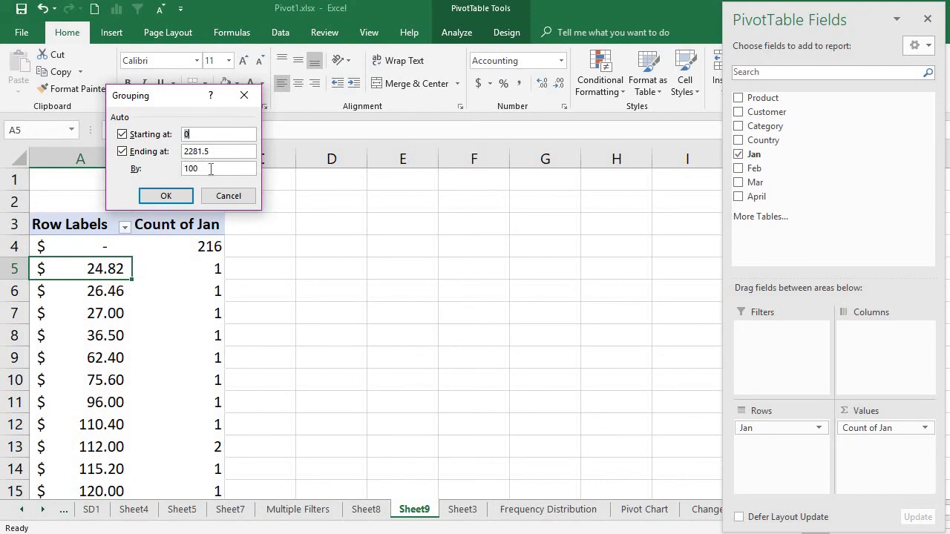
{"action": "double_click", "coordinate": [189, 170]}
{"action": "left_click", "coordinate": [166, 196]}
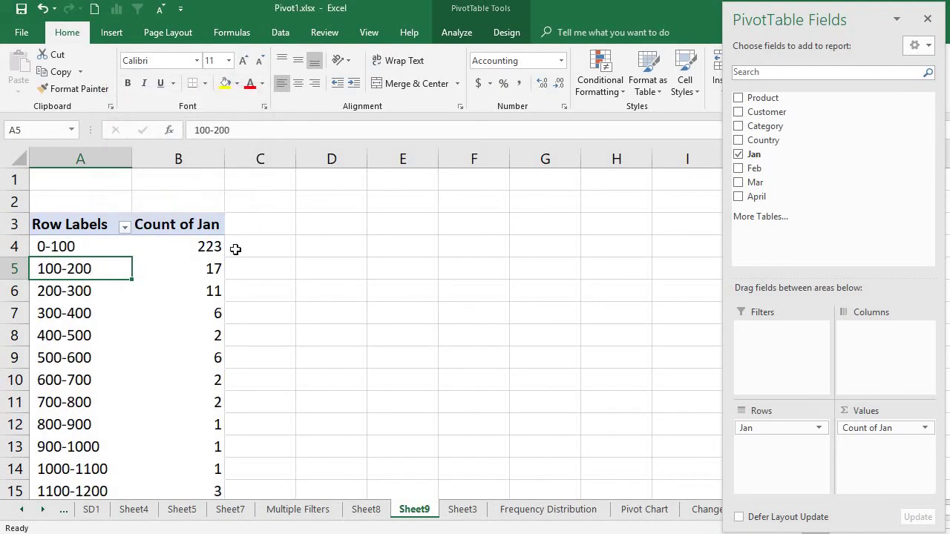
Step: Examine the January counts for the 0-100, 100-200 and 200-300 ranges in the PivotTable
{"action": "left_click", "coordinate": [110, 248]}
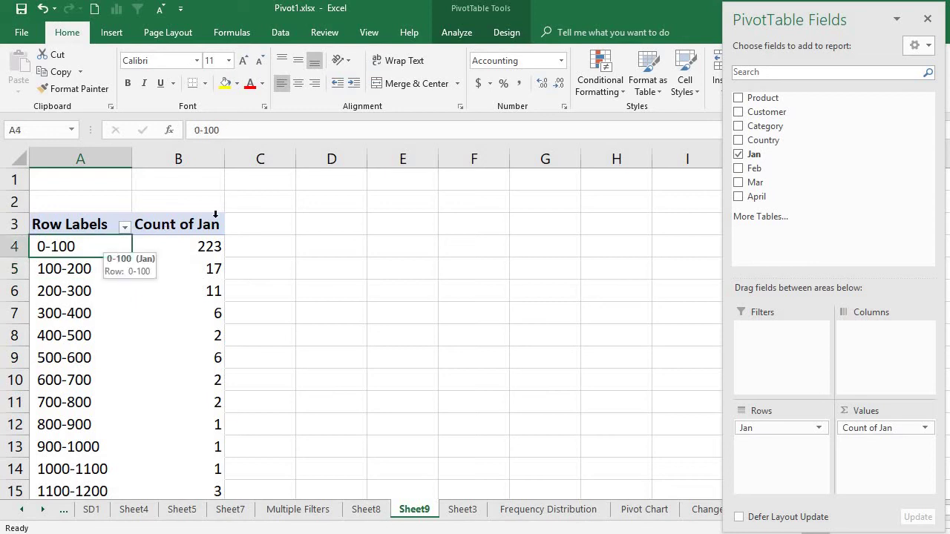
{"action": "left_click", "coordinate": [211, 240]}
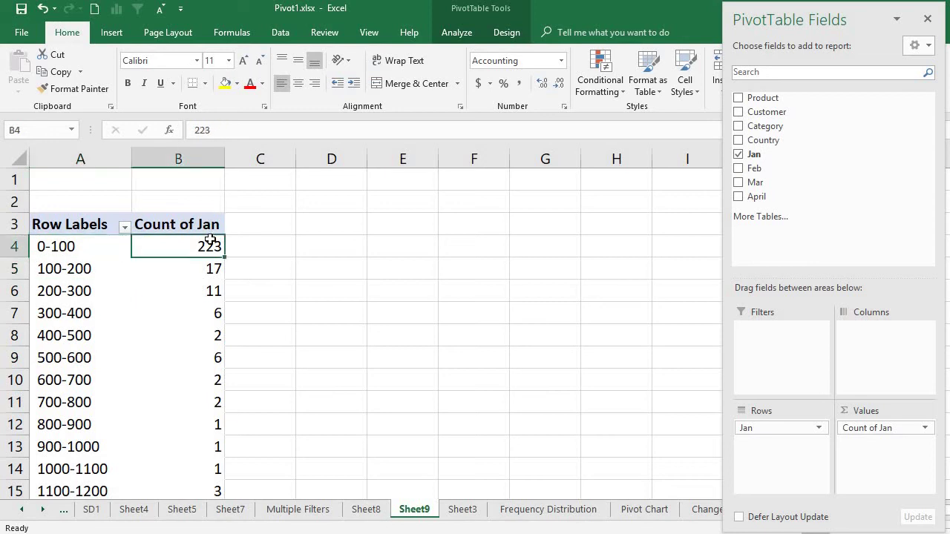
{"action": "left_click", "coordinate": [88, 247]}
{"action": "key", "text": "ctrl+shift+Down"}
{"action": "left_click", "coordinate": [87, 246]}
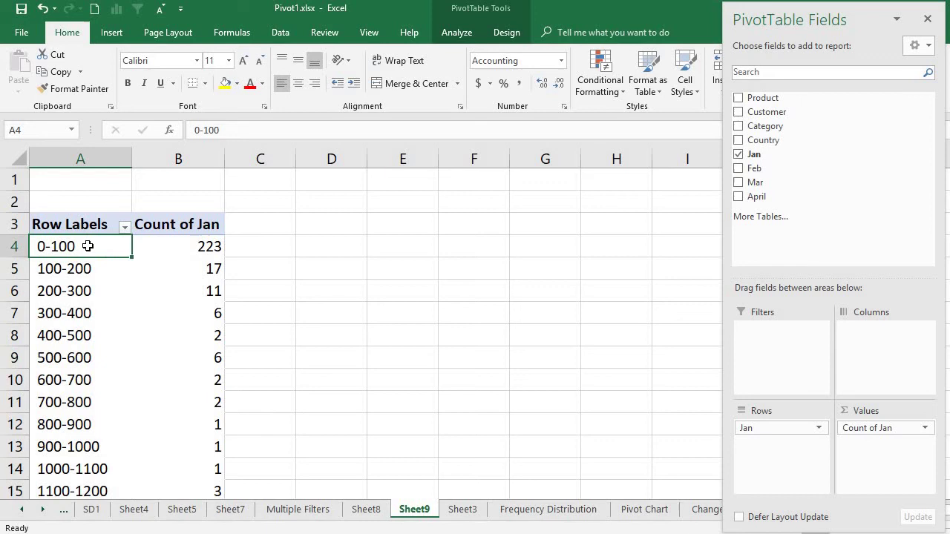
{"action": "left_click", "coordinate": [104, 223]}
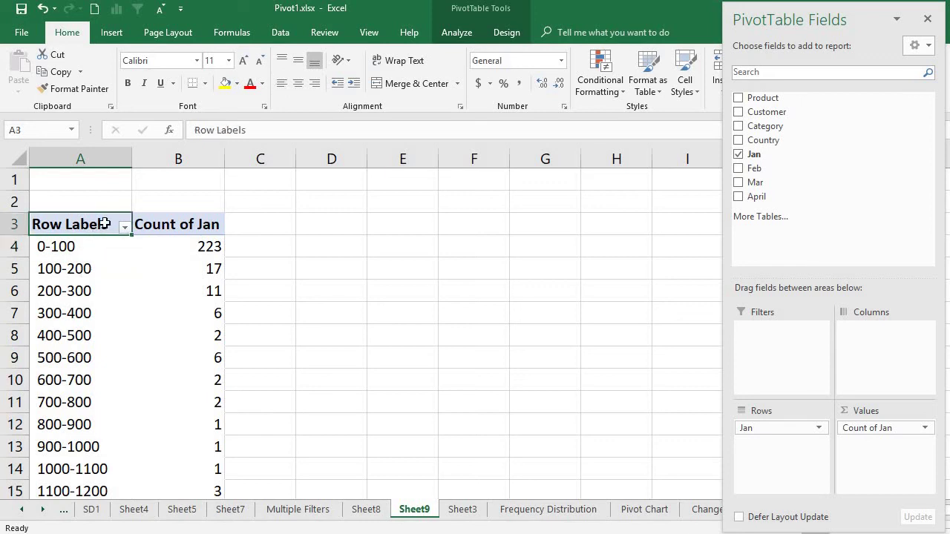
{"action": "left_click", "coordinate": [91, 251]}
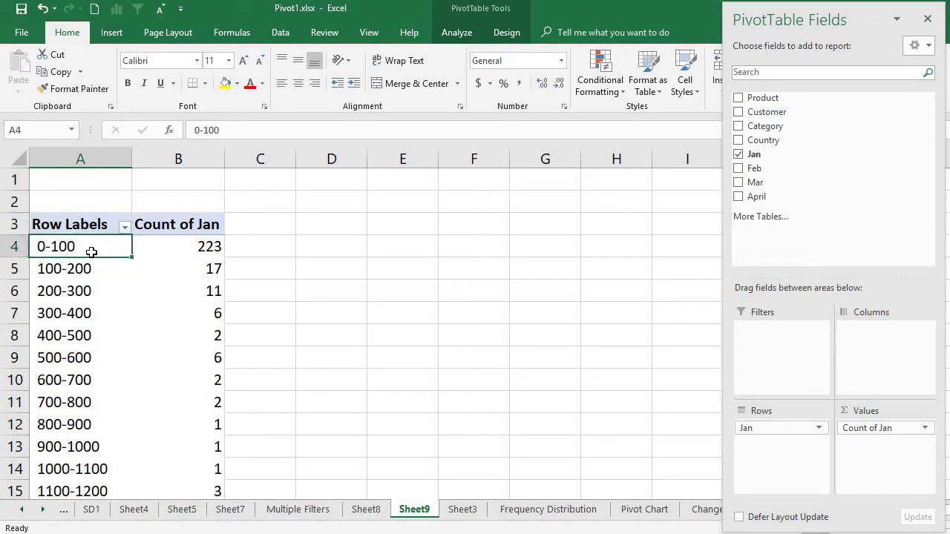
{"action": "left_click", "coordinate": [199, 248]}
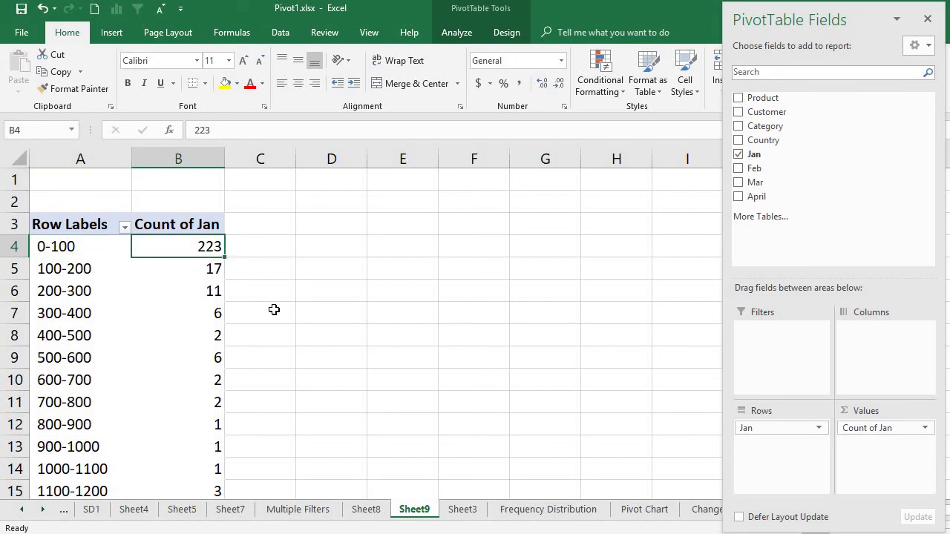
{"action": "left_click", "coordinate": [67, 271]}
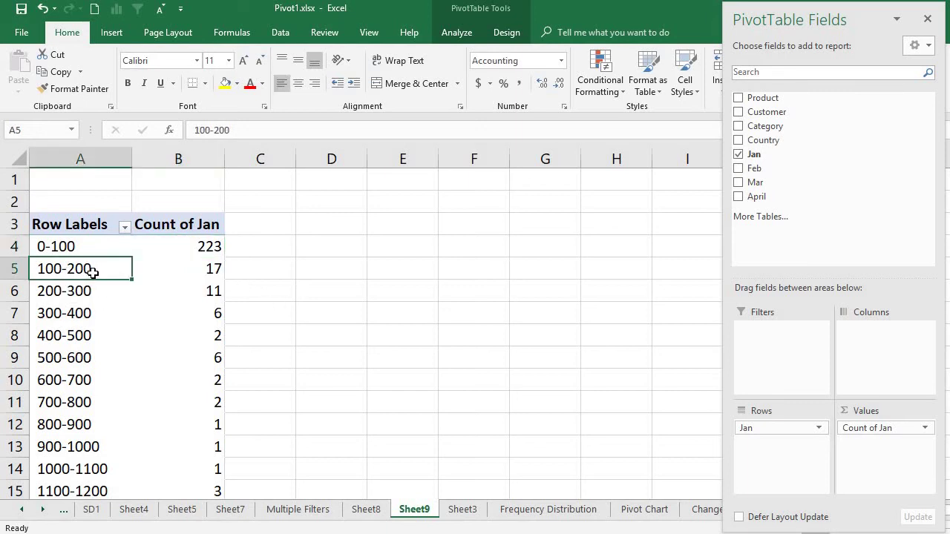
{"action": "left_click", "coordinate": [217, 267]}
{"action": "left_click", "coordinate": [83, 294]}
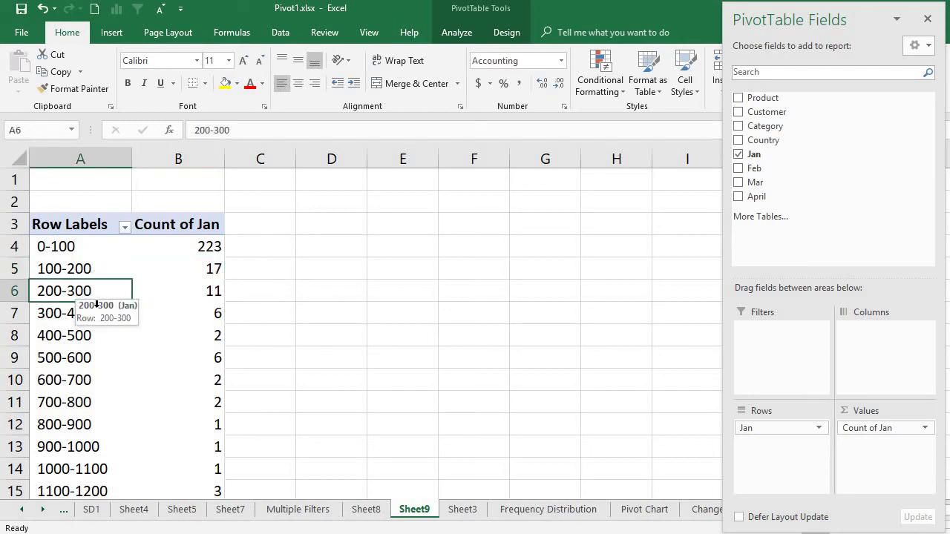
{"action": "left_click", "coordinate": [188, 288]}
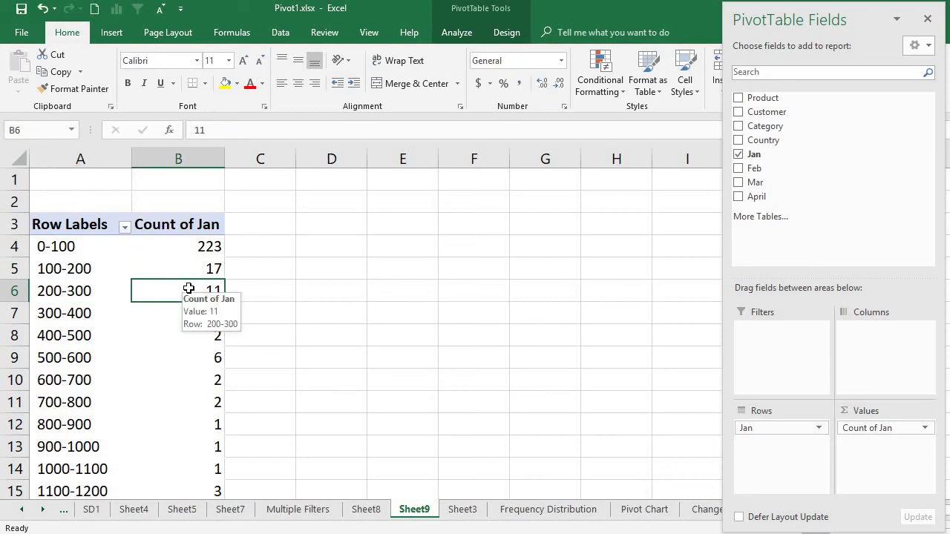
Step: Regroup the January row labels into ranges of 1000
{"action": "left_click", "coordinate": [95, 239]}
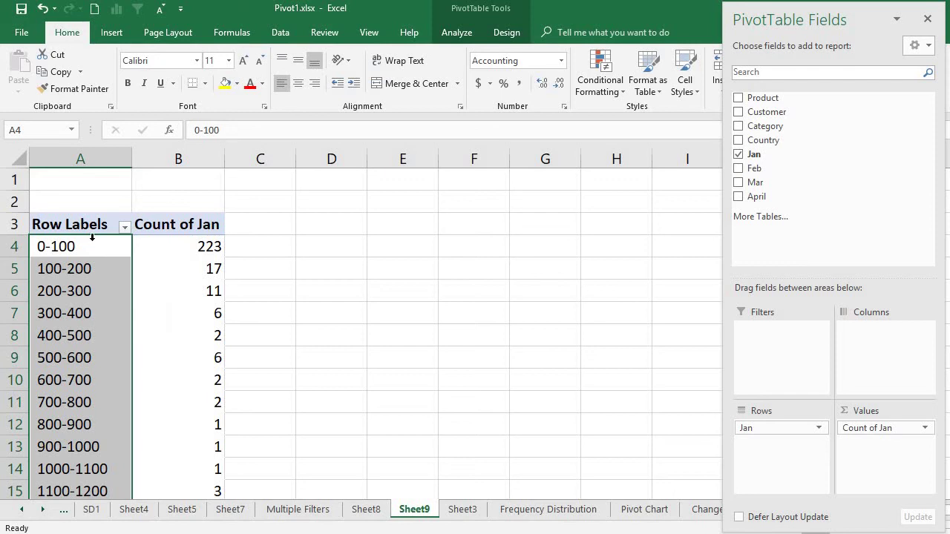
{"action": "right_click", "coordinate": [94, 306]}
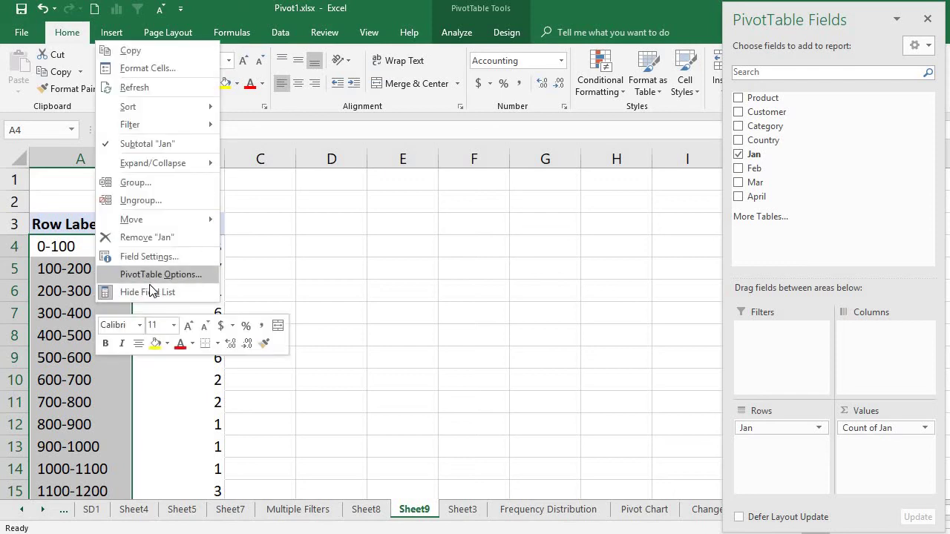
{"action": "left_click", "coordinate": [162, 183]}
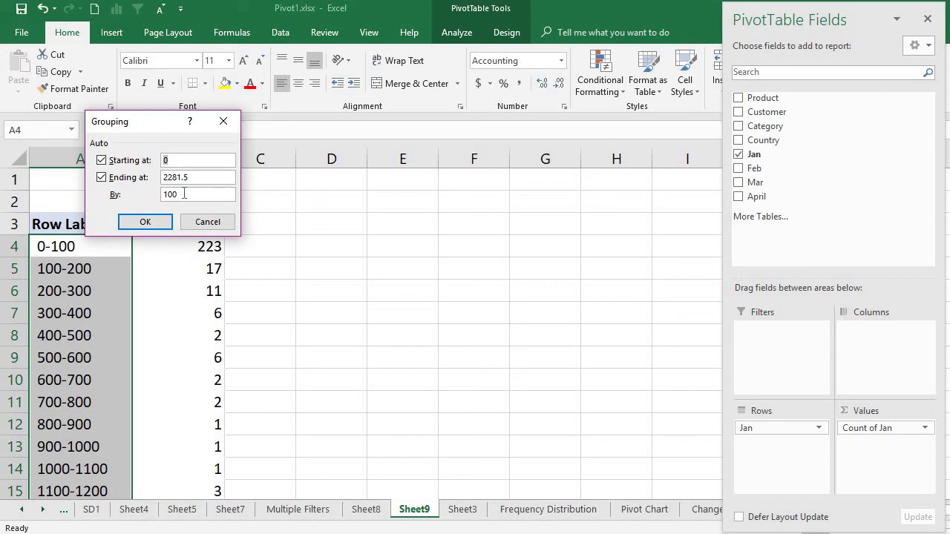
{"action": "left_click", "coordinate": [184, 193]}
{"action": "type", "text": "0"}
{"action": "left_click", "coordinate": [153, 221]}
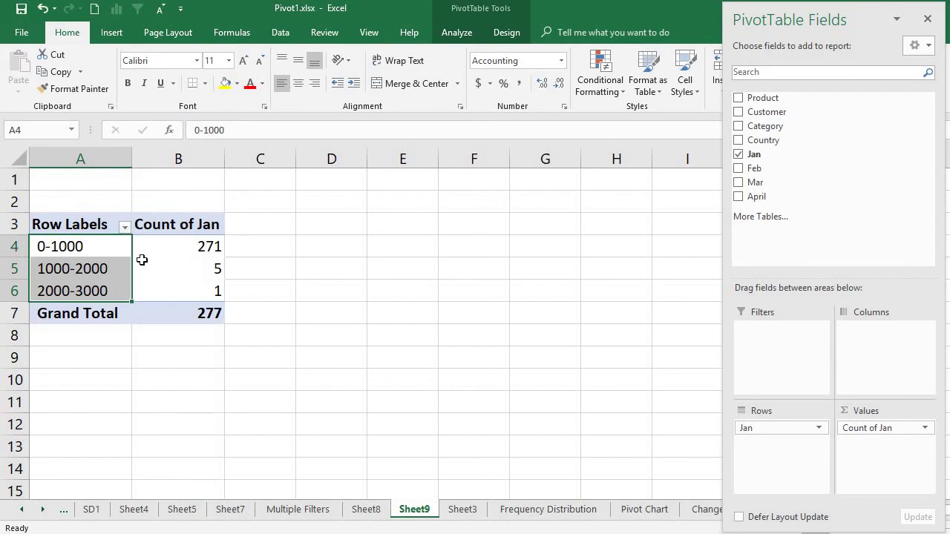
Step: Compare the January counts across the 0-1000, 1000-2000 and 2000-3000 ranges
{"action": "left_click", "coordinate": [107, 245]}
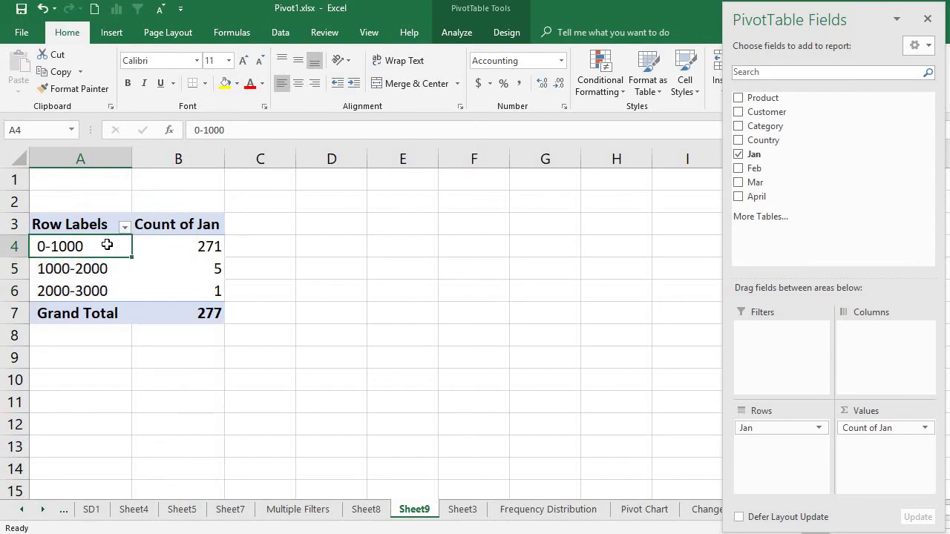
{"action": "left_click", "coordinate": [204, 246]}
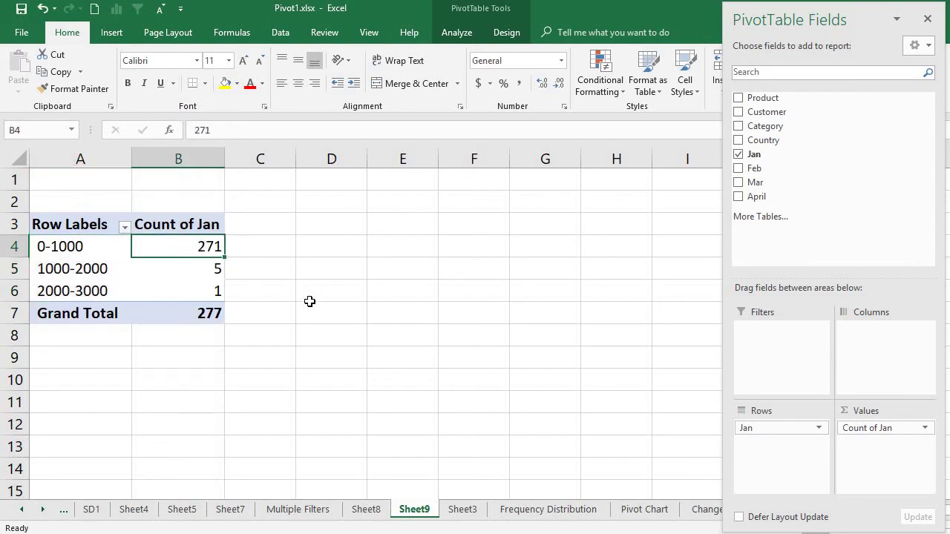
{"action": "left_click", "coordinate": [118, 268]}
{"action": "left_click", "coordinate": [209, 267]}
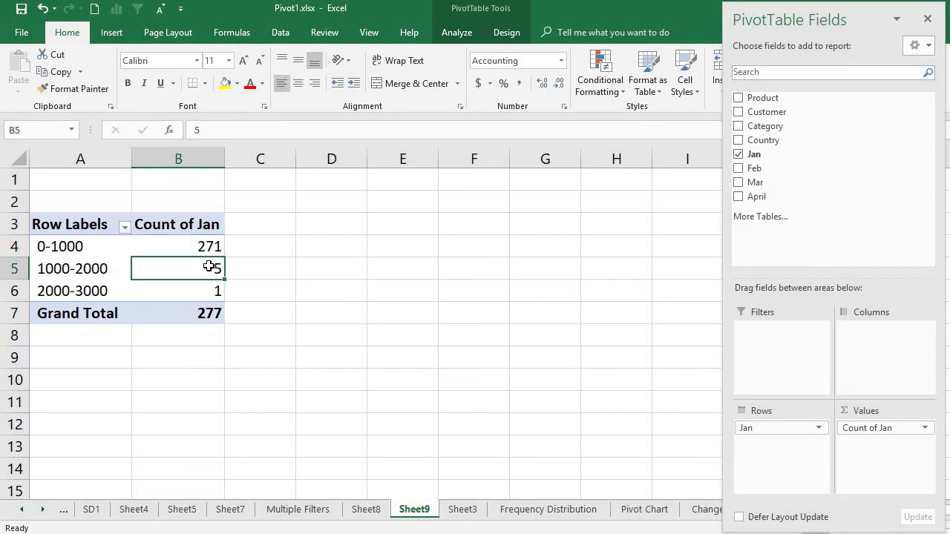
{"action": "left_click", "coordinate": [90, 296]}
{"action": "left_click", "coordinate": [166, 296]}
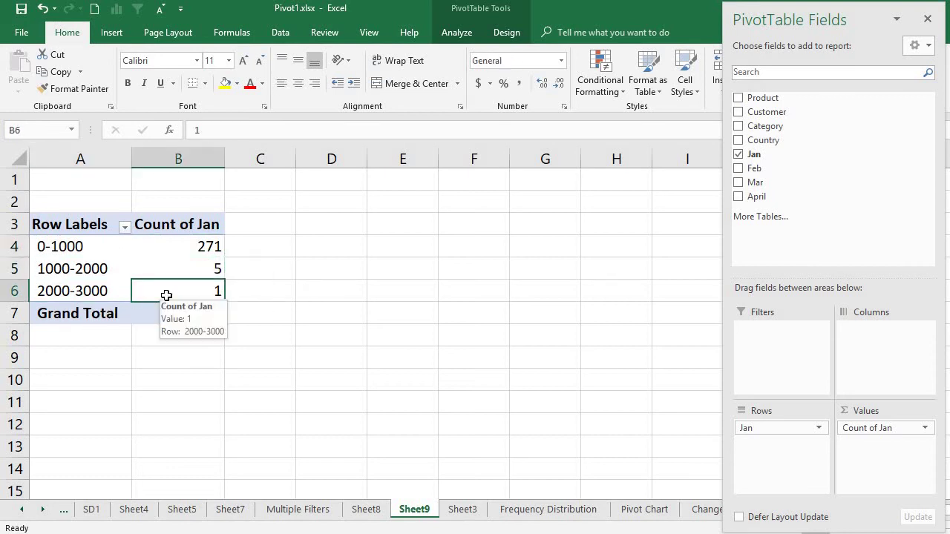
{"action": "left_click", "coordinate": [200, 243]}
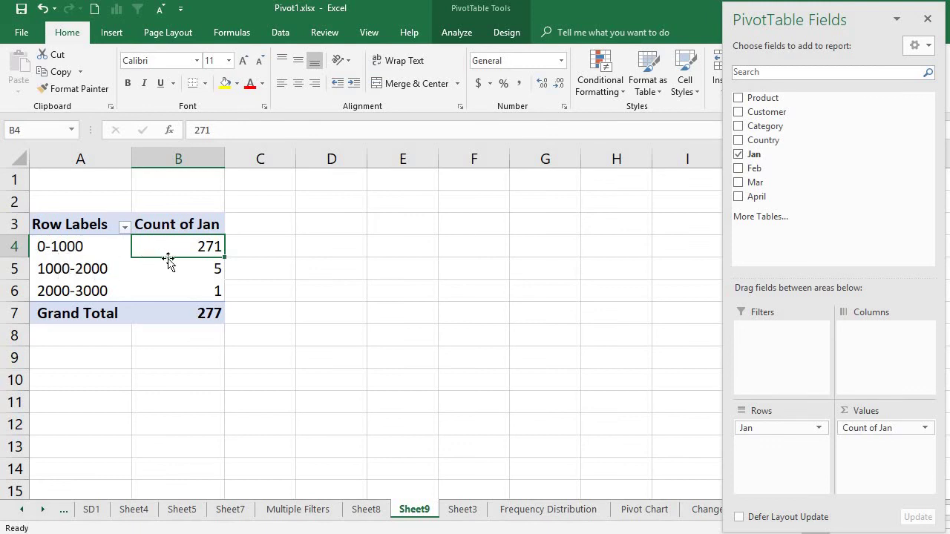
{"action": "left_click", "coordinate": [69, 270]}
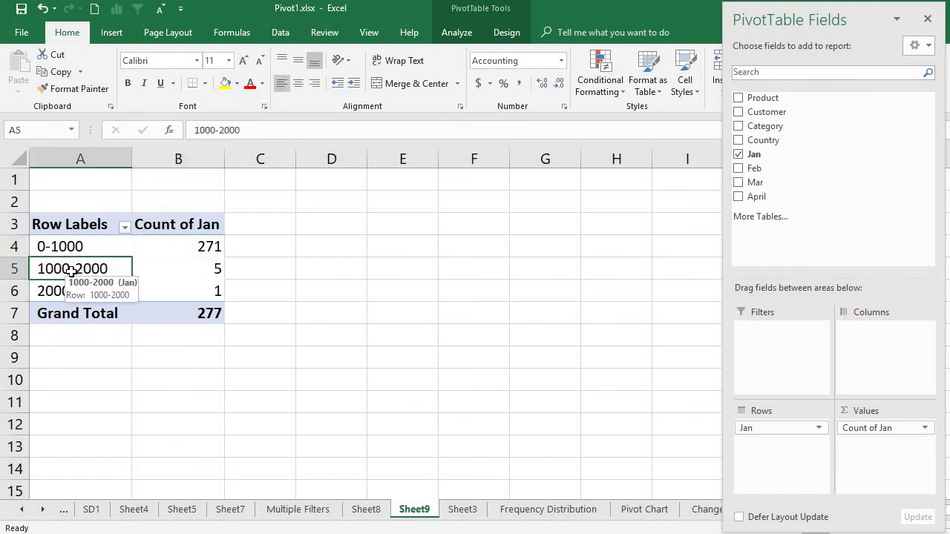
{"action": "left_click", "coordinate": [173, 269]}
{"action": "left_click_drag", "start_coordinate": [81, 285], "coordinate": [70, 246]}
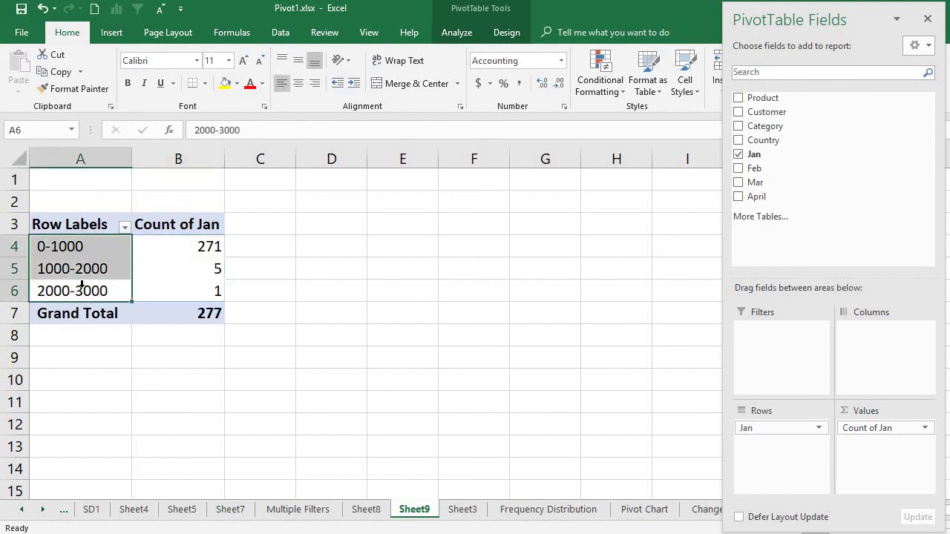
{"action": "left_click", "coordinate": [80, 290]}
{"action": "left_click", "coordinate": [188, 290]}
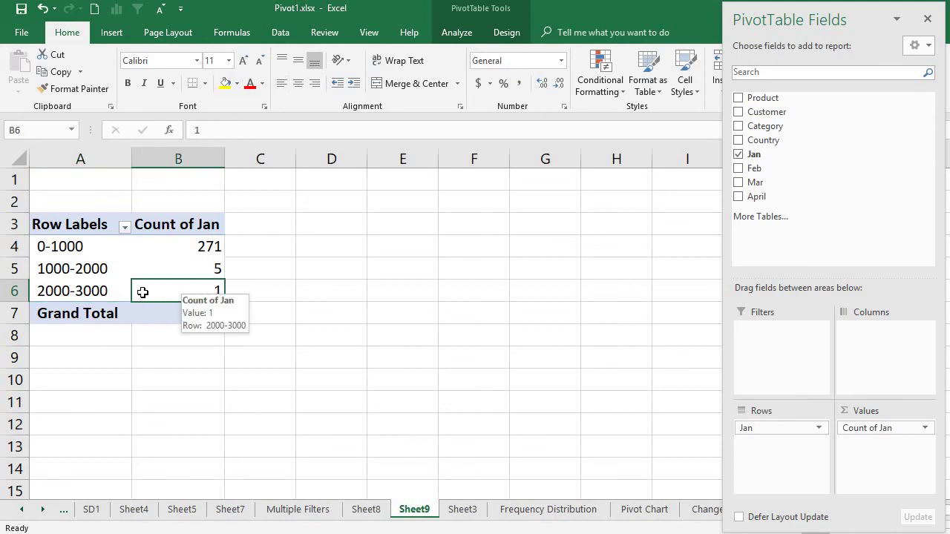
{"action": "left_click", "coordinate": [80, 246]}
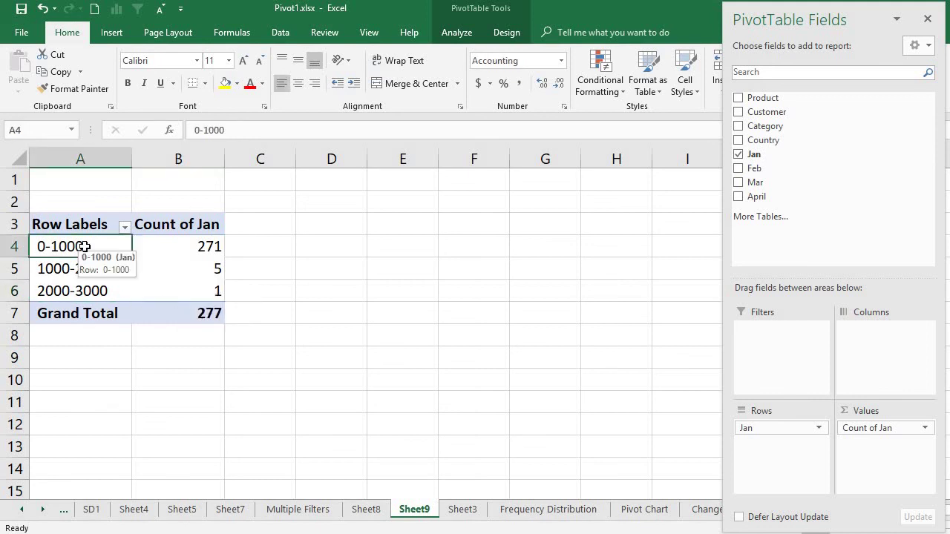